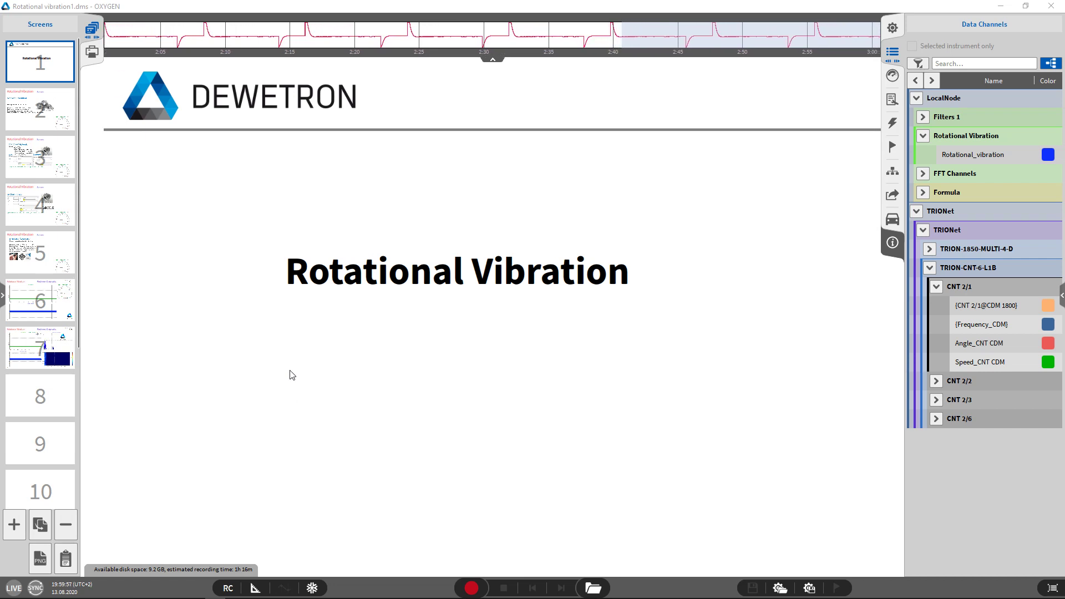
# - Show the sensors screen with the live Speed_CNT CDM gauge, then go to the modules and CDM settings screen
pyautogui.click(28, 107)
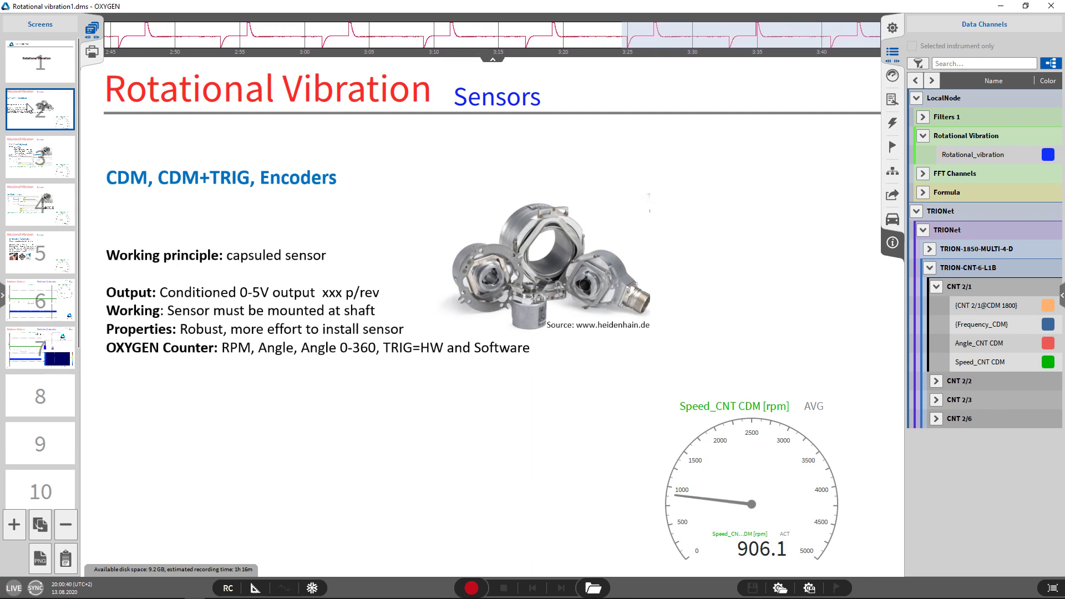
pyautogui.click(47, 158)
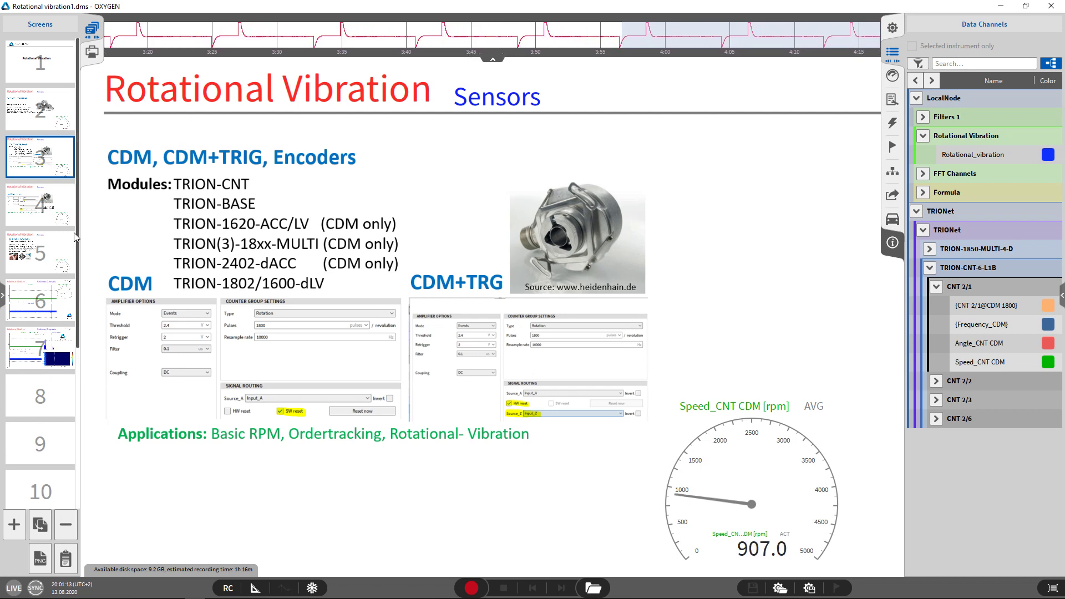
# - Show screen 4, the Encoder (A, B, Z) screen with 512 pulses per revolution and mode X1
pyautogui.click(51, 220)
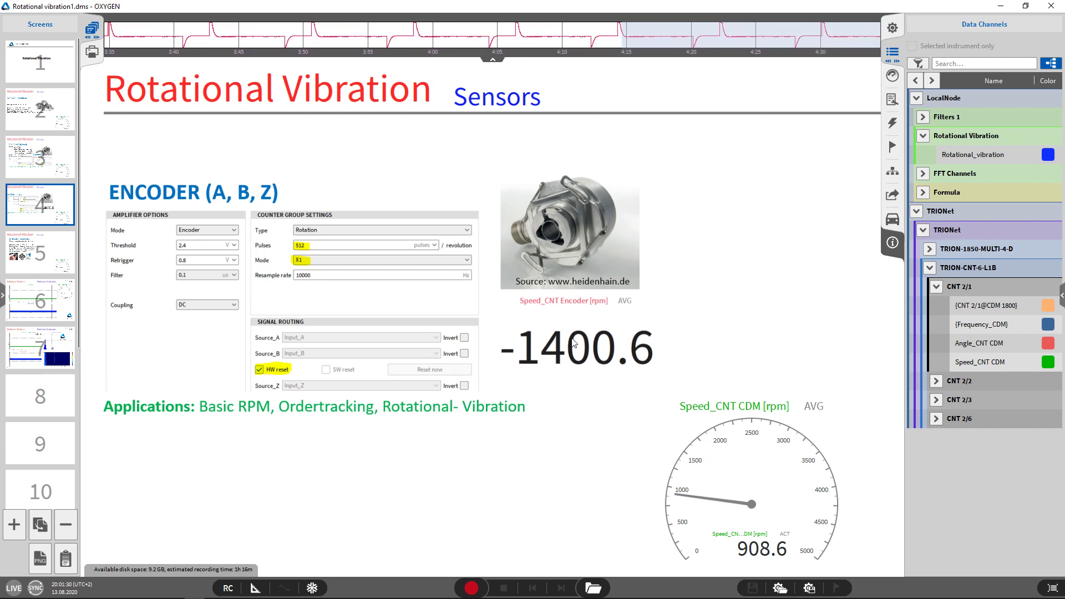
# - Show screen 5, the TAPE-Sensor "CDM-Sensor" screen with its live speed gauge
pyautogui.click(41, 256)
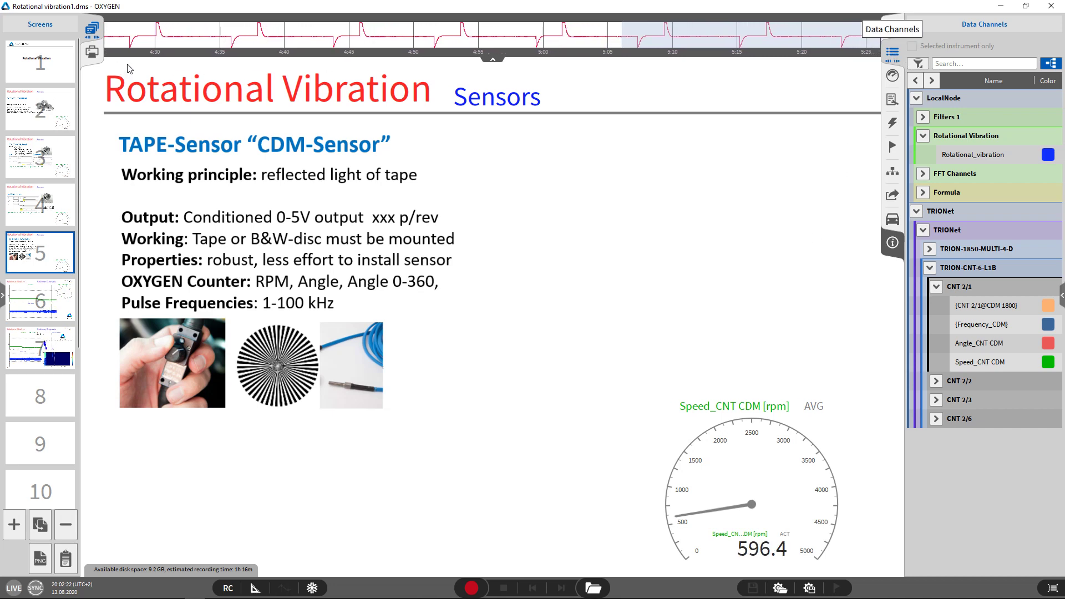
# - Open the CNT 2/1 counter settings from the Data Channels list (F2)
pyautogui.press('F2')
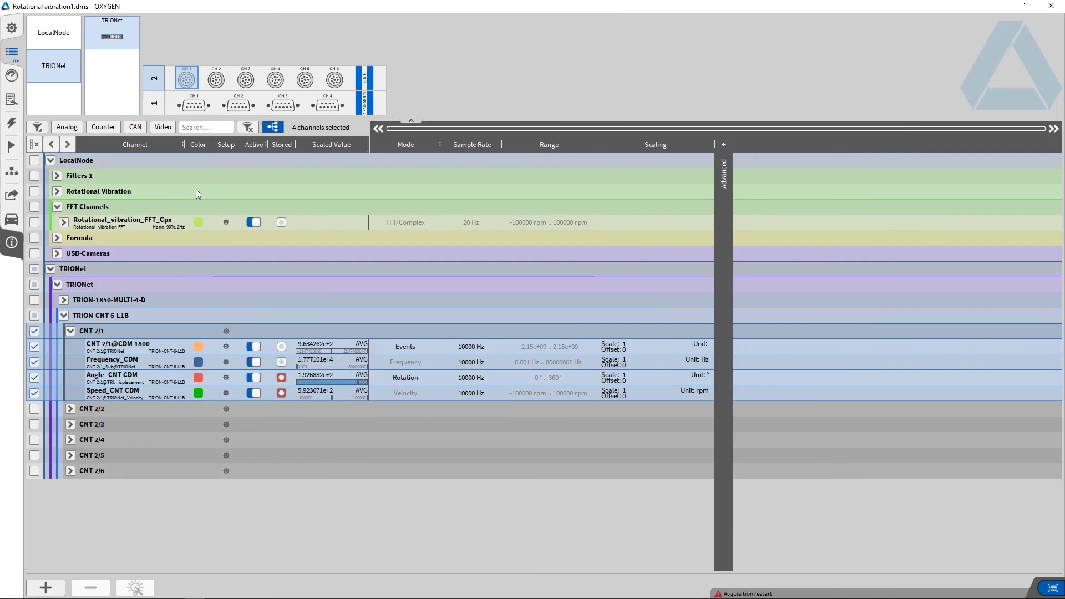
pyautogui.click(35, 331)
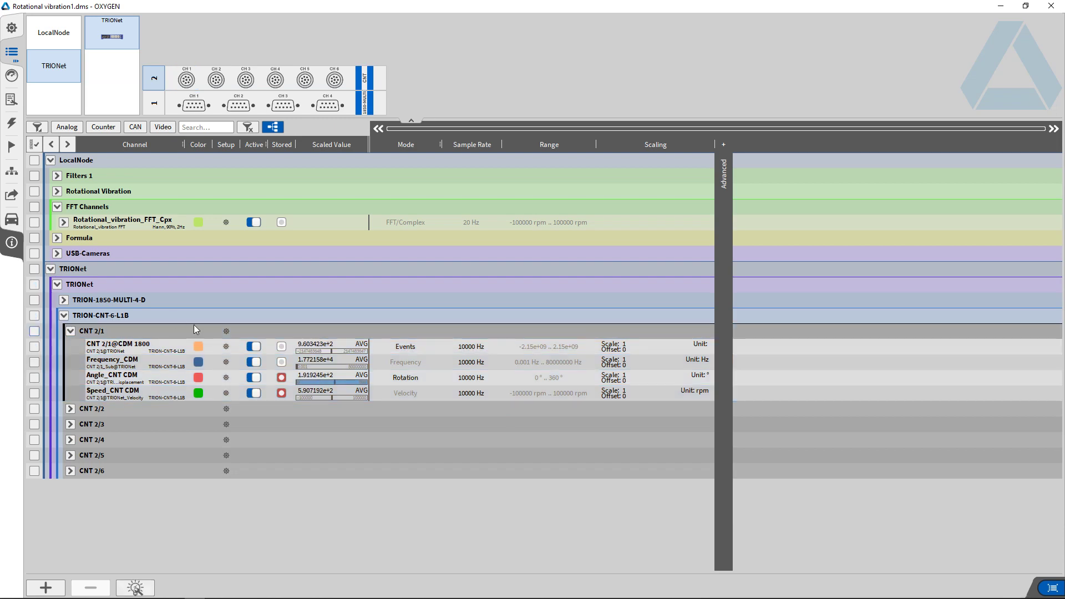
pyautogui.click(226, 332)
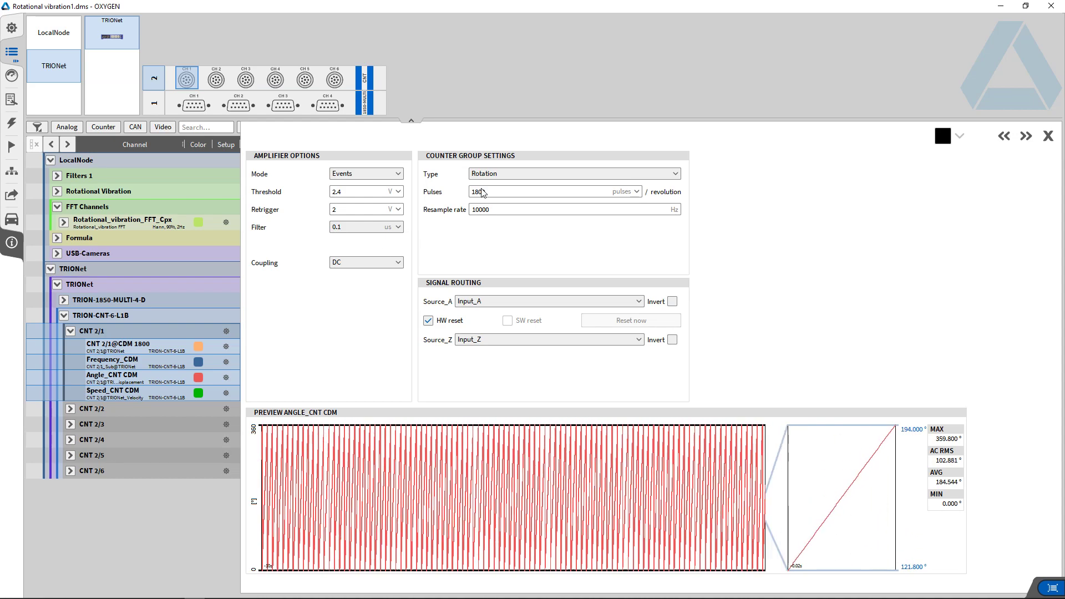
# - Keep Rotation as the CNT 2/1 counter type, close its setup and return to the Measure screens
pyautogui.click(497, 174)
pyautogui.click(497, 186)
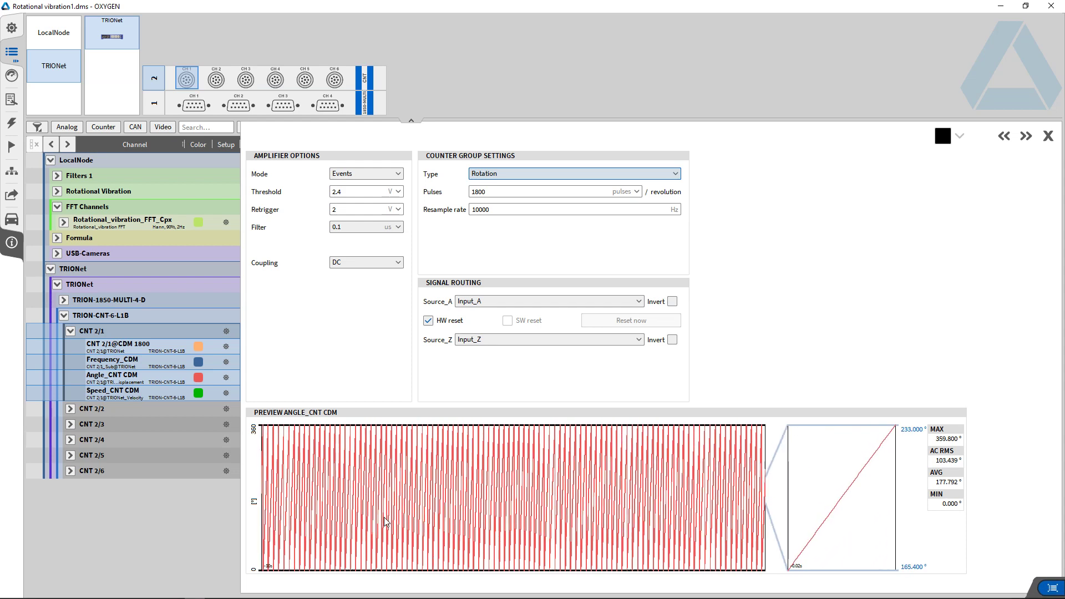
pyautogui.click(1048, 136)
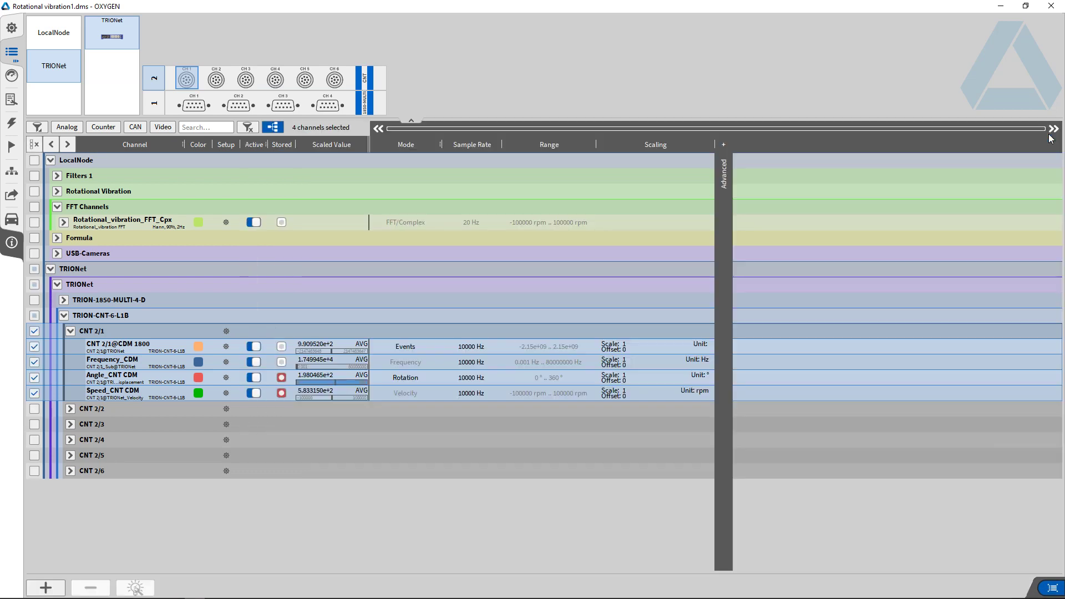
pyautogui.click(34, 332)
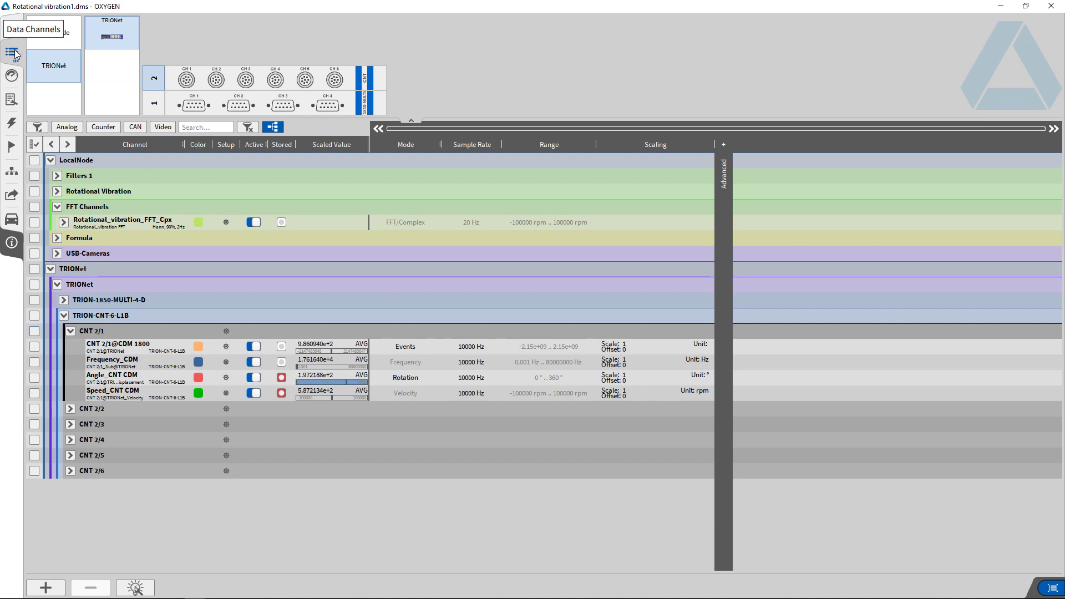
pyautogui.click(11, 75)
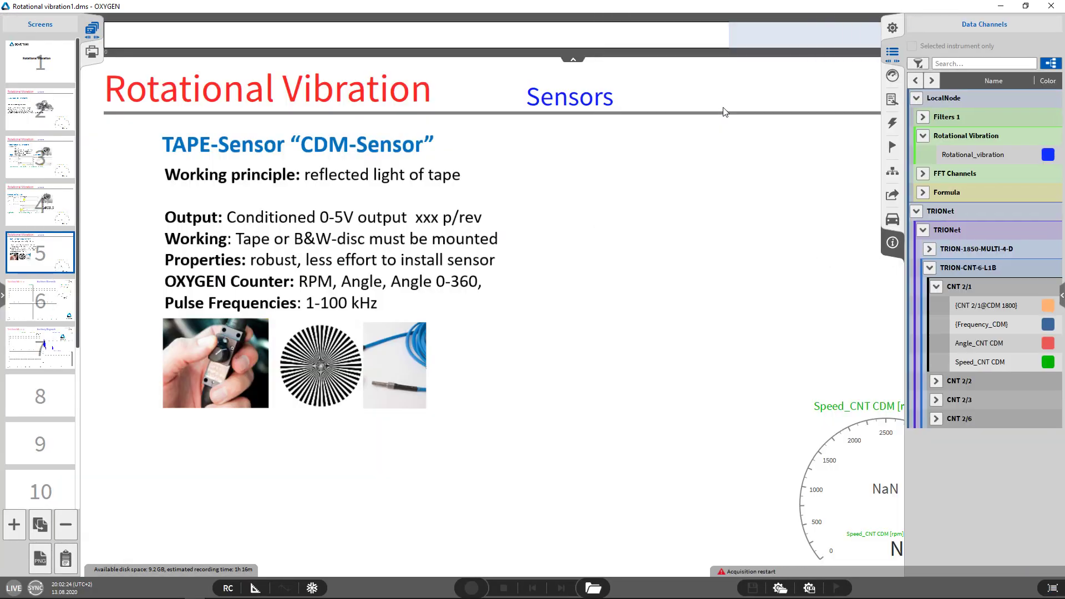
# - Record a shaft run-up and coast-down on the Machinery Diagnostic screen, then freeze the charts
pyautogui.click(48, 301)
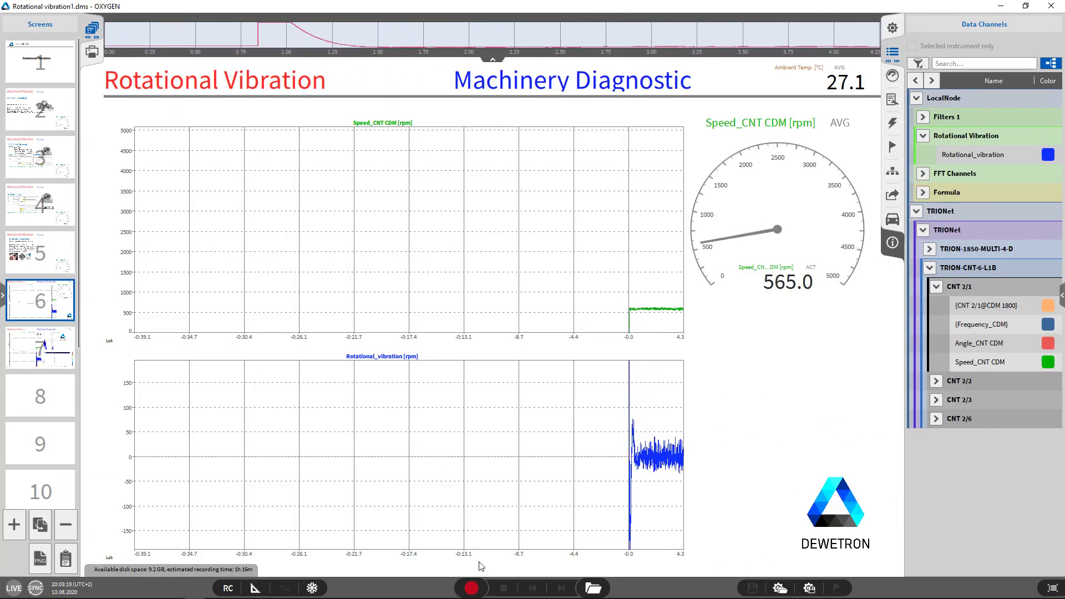
pyautogui.click(472, 587)
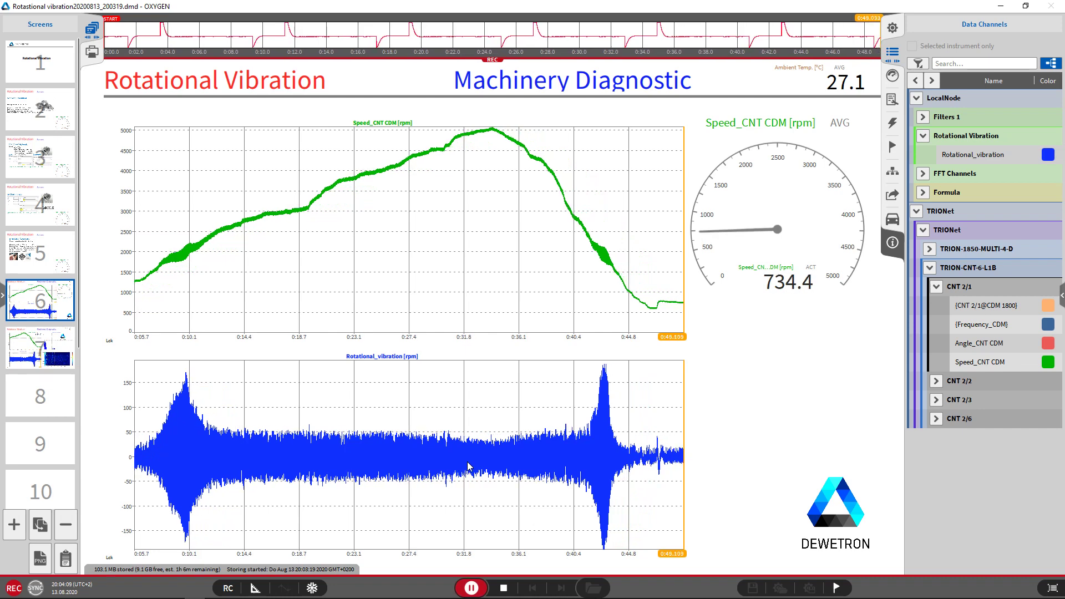
pyautogui.click(319, 594)
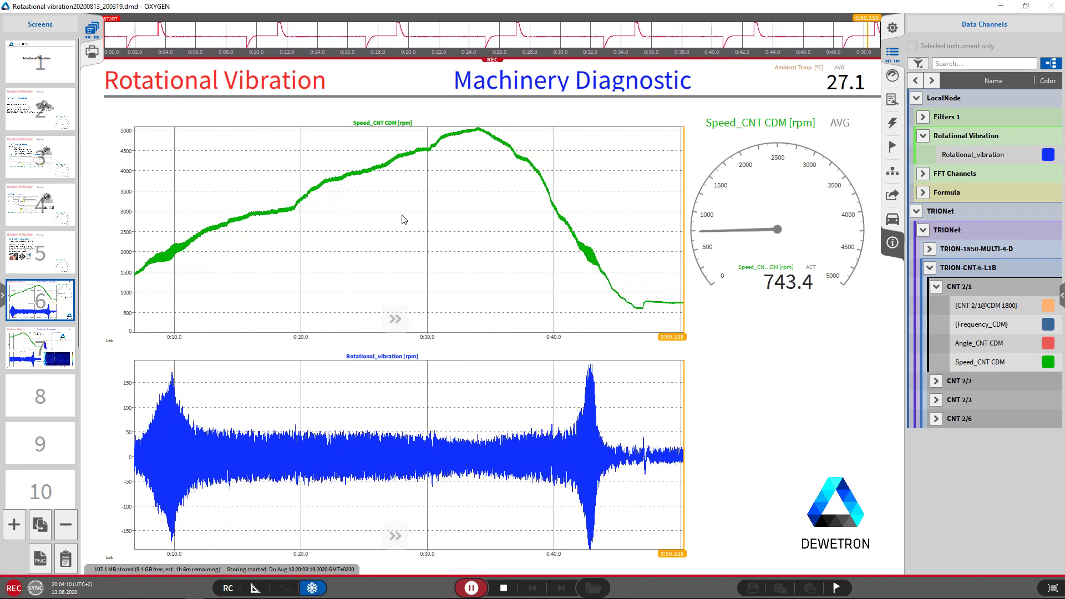
# - Zoom the speed and vibration charts into the 0:09.5 resonance, down to half-second oscillations
pyautogui.click(365, 342)
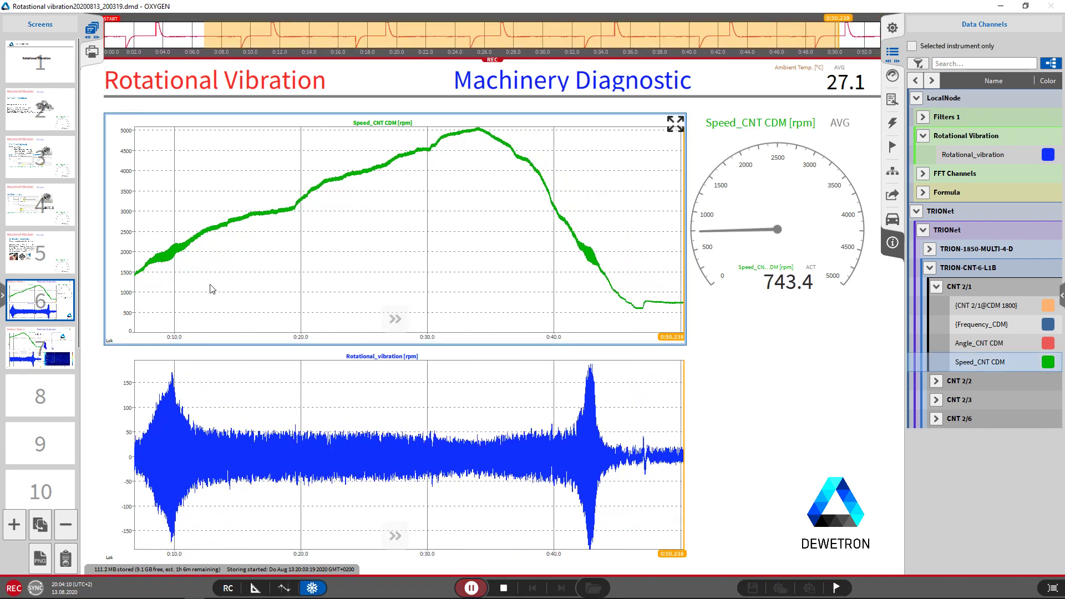
pyautogui.moveTo(210, 289); pyautogui.dragTo(267, 301)
pyautogui.scroll(-1, 275, 300)
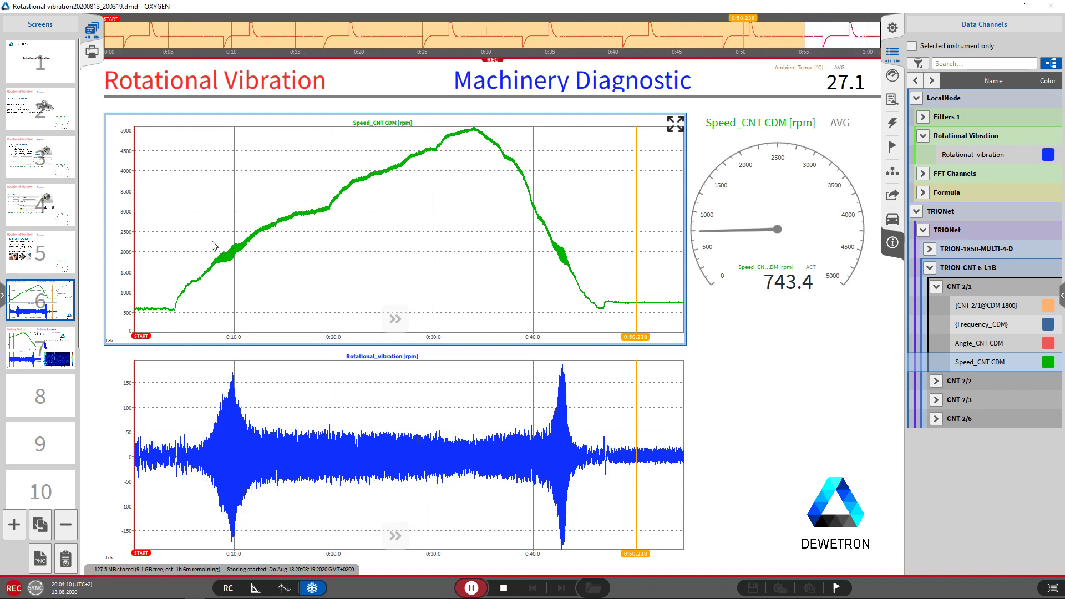
pyautogui.moveTo(212, 240); pyautogui.dragTo(247, 271)
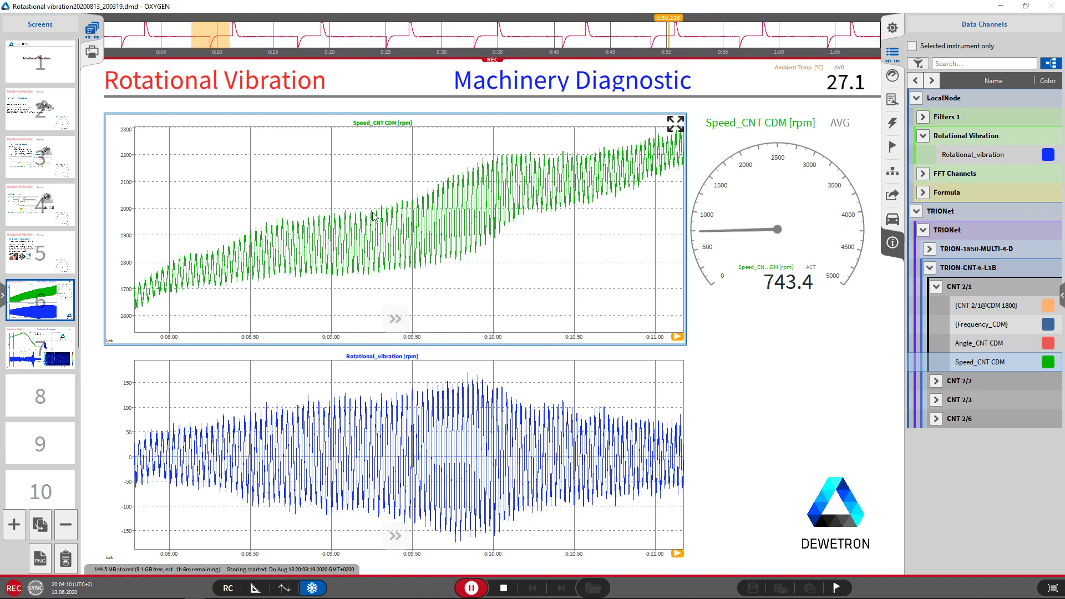
pyautogui.moveTo(370, 169); pyautogui.dragTo(471, 294)
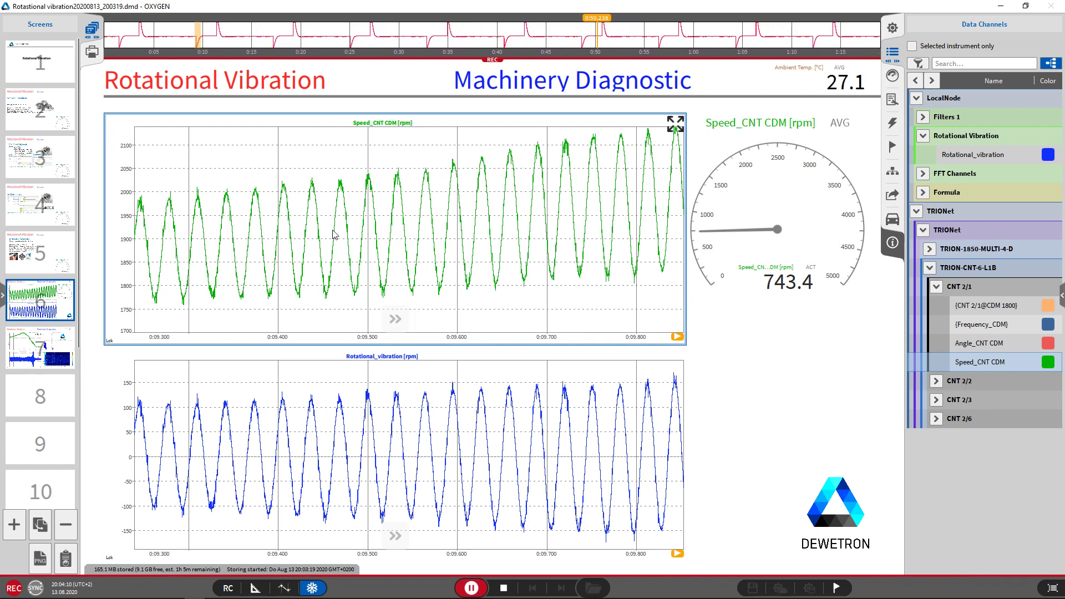
pyautogui.doubleClick(362, 262)
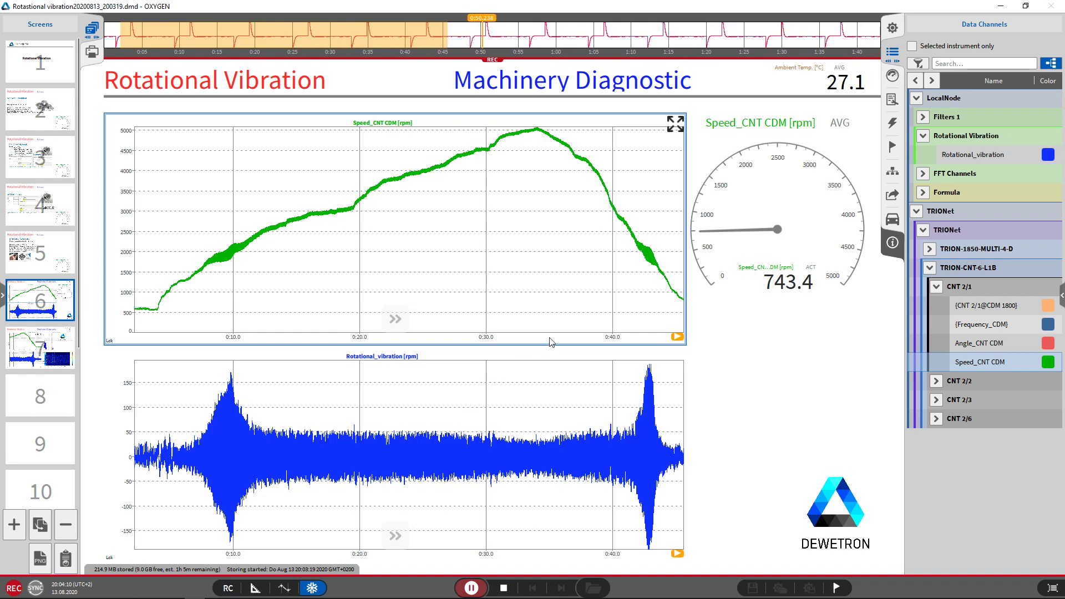
# - Zoom into the 0:42.8 coast-down resonance oscillations, then step back out to the full 0:00–0:44 run
pyautogui.moveTo(633, 239); pyautogui.dragTo(666, 276)
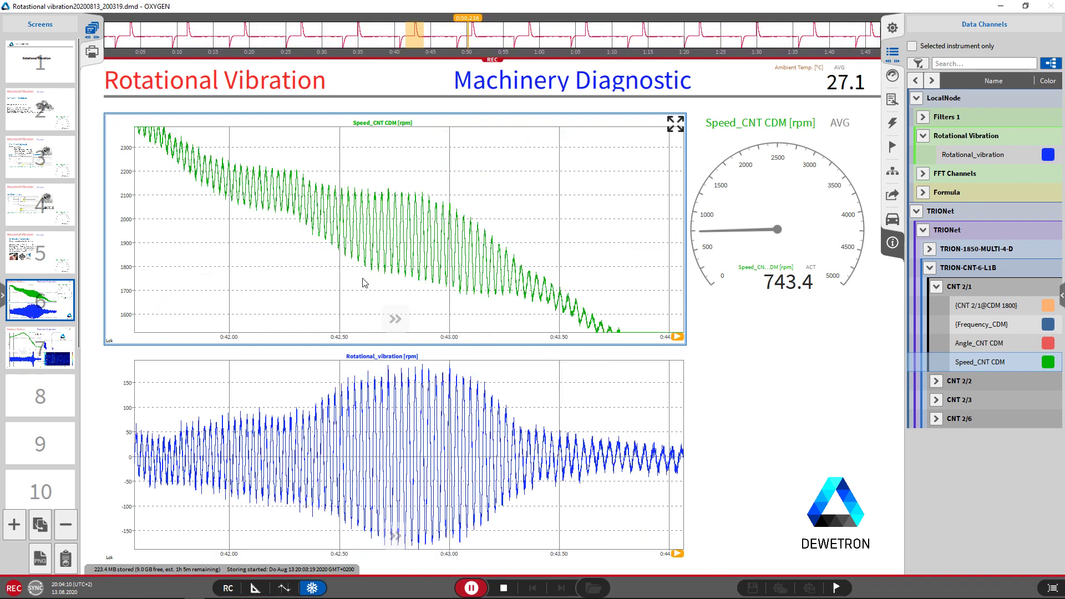
pyautogui.moveTo(383, 255); pyautogui.dragTo(452, 263)
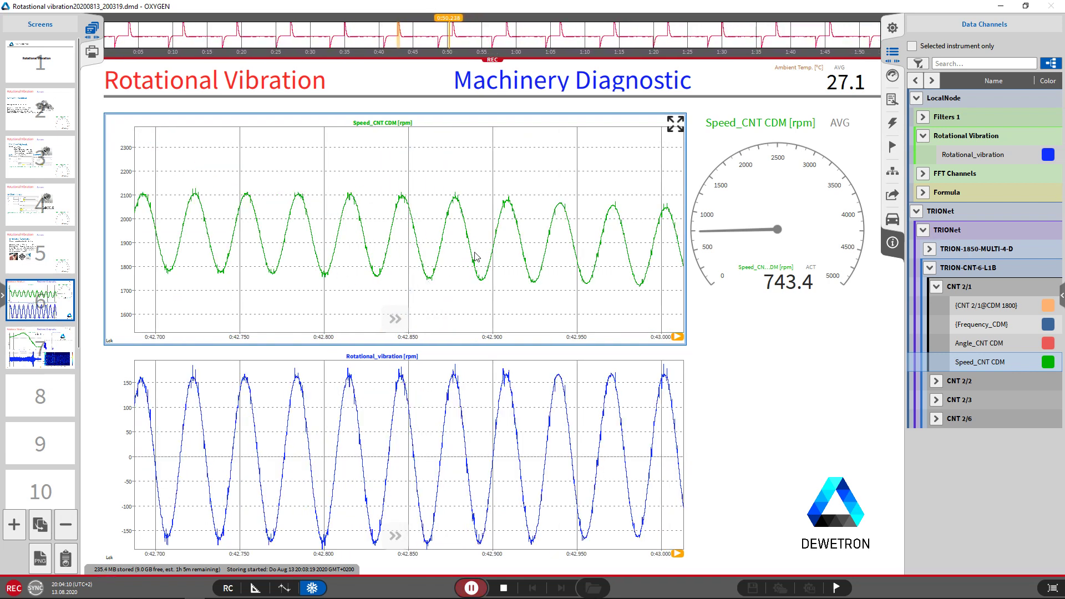
pyautogui.rightClick(475, 255)
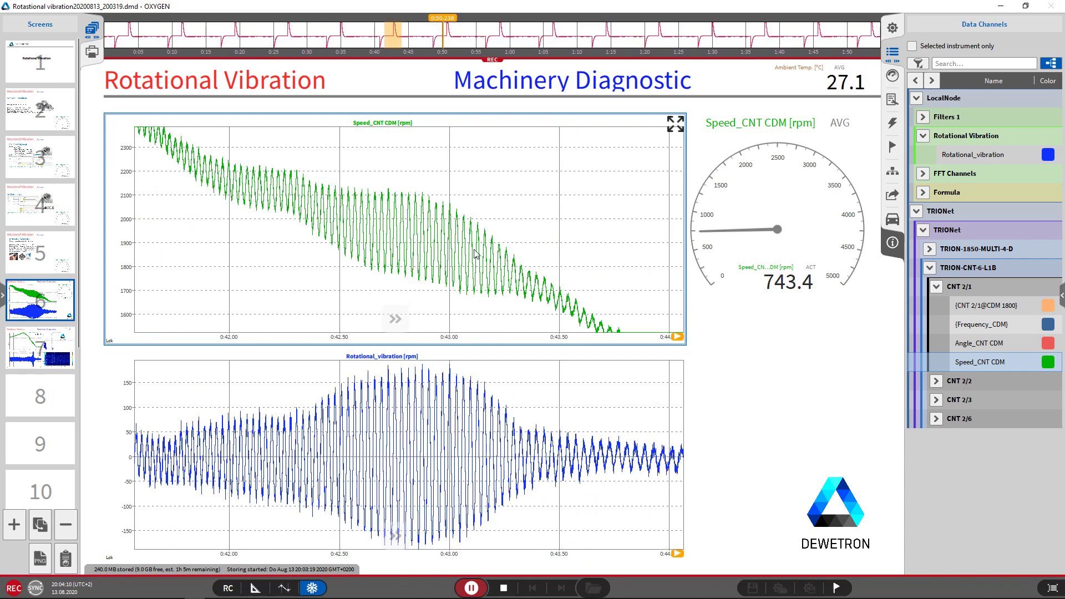
pyautogui.rightClick(476, 255)
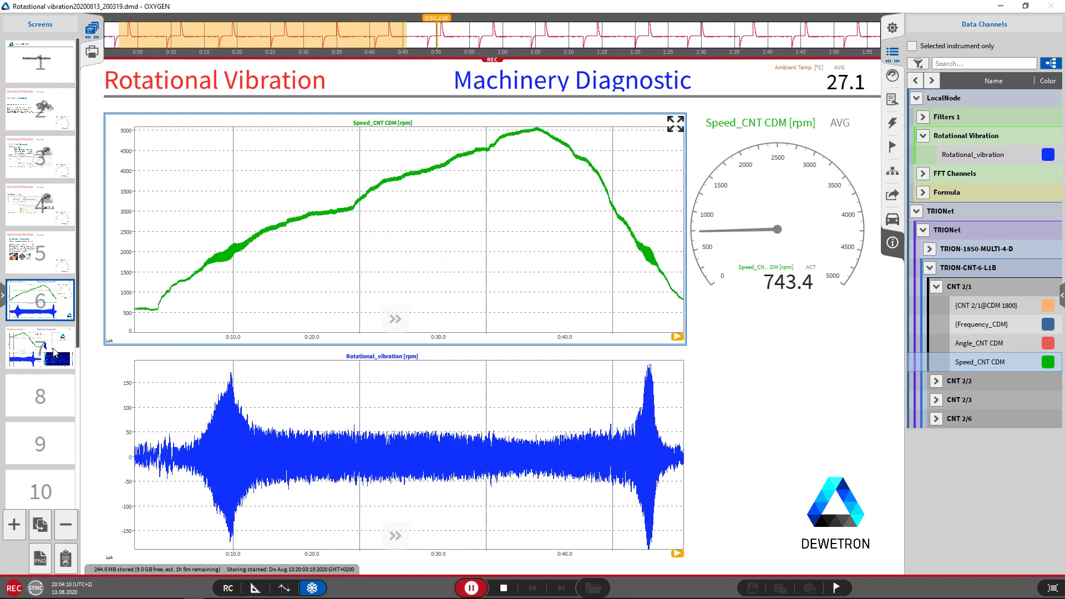
# - Open the FFT and spectrogram dashboard and zoom the time charts out to the whole run
pyautogui.click(47, 351)
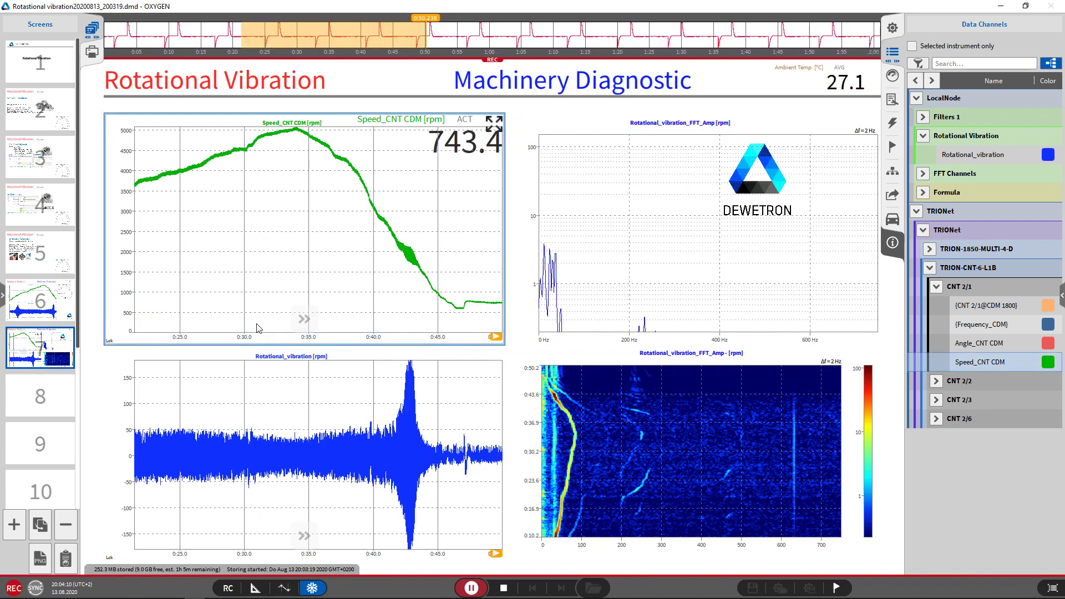
pyautogui.rightClick(272, 264)
pyautogui.moveTo(252, 258); pyautogui.dragTo(321, 262)
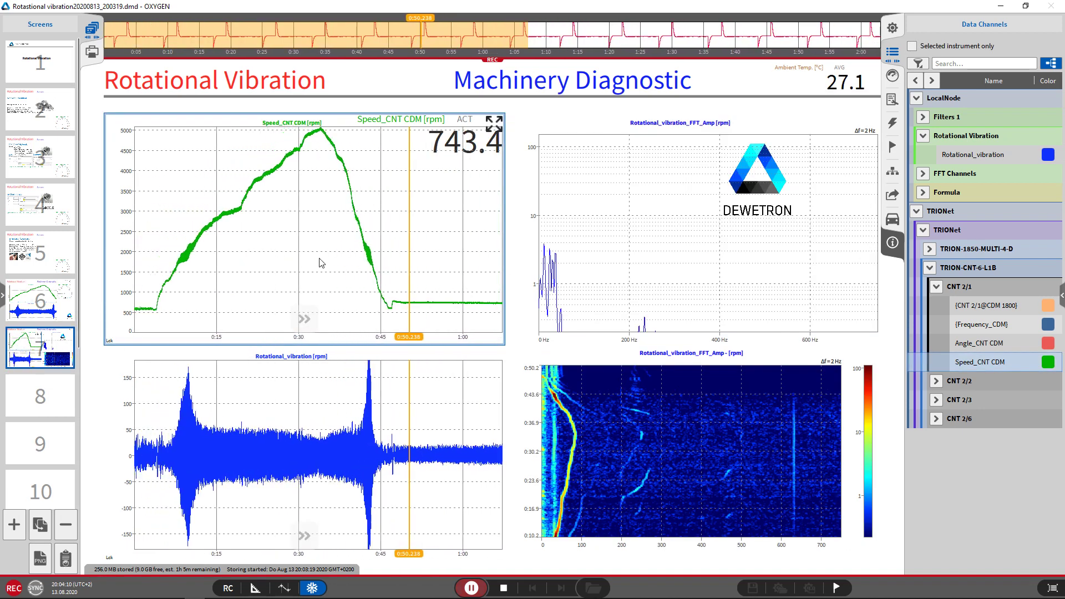
pyautogui.moveTo(140, 265); pyautogui.dragTo(400, 284)
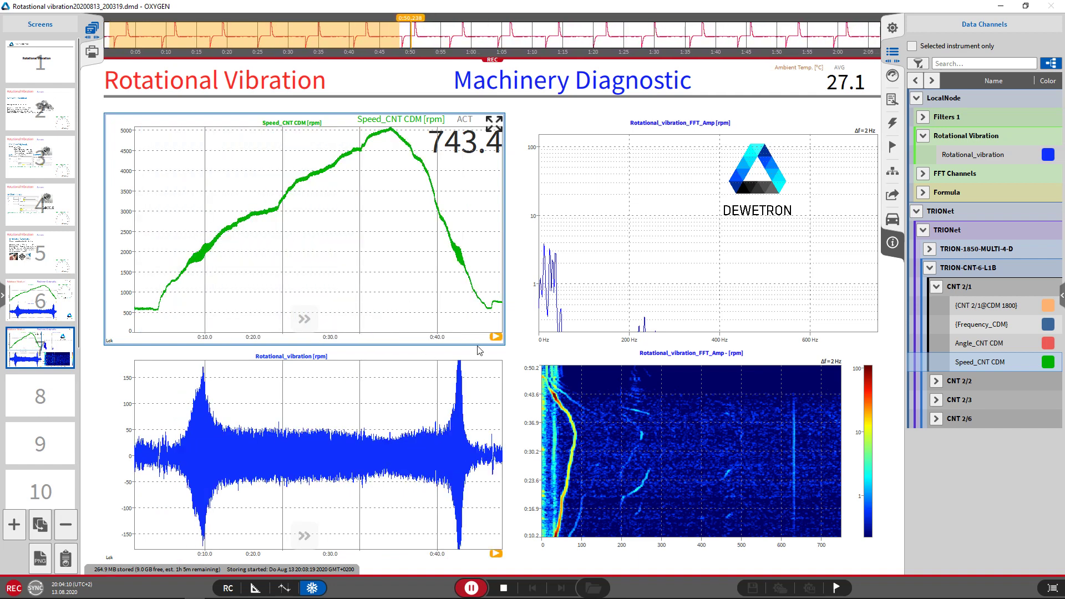
# - Add a time cursor and move it through both resonances, ending at 0:45.661
pyautogui.click(496, 338)
pyautogui.moveTo(327, 338); pyautogui.dragTo(202, 333)
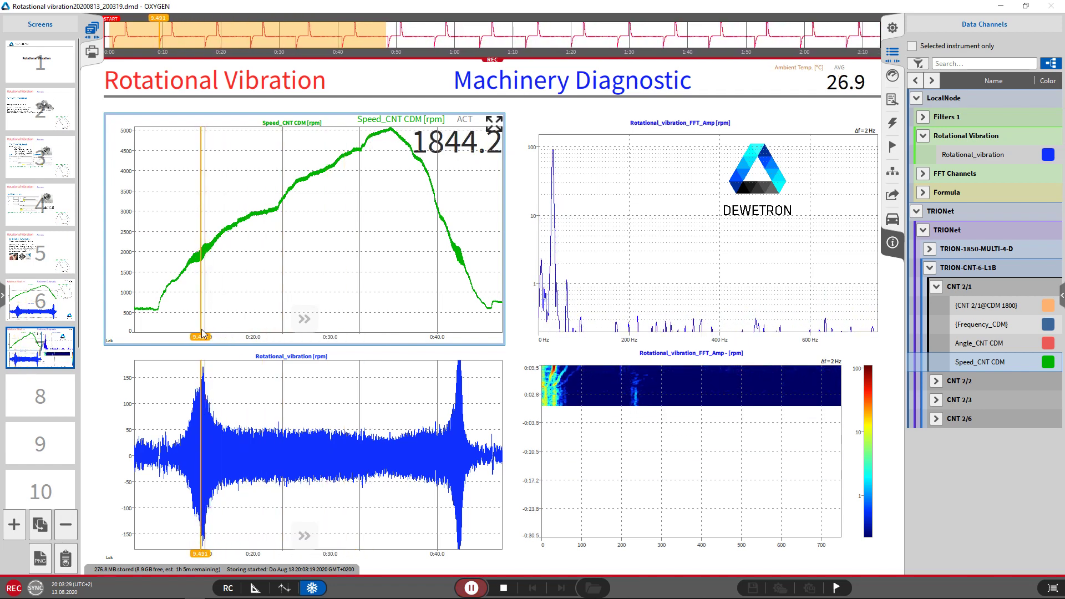
pyautogui.moveTo(545, 162)
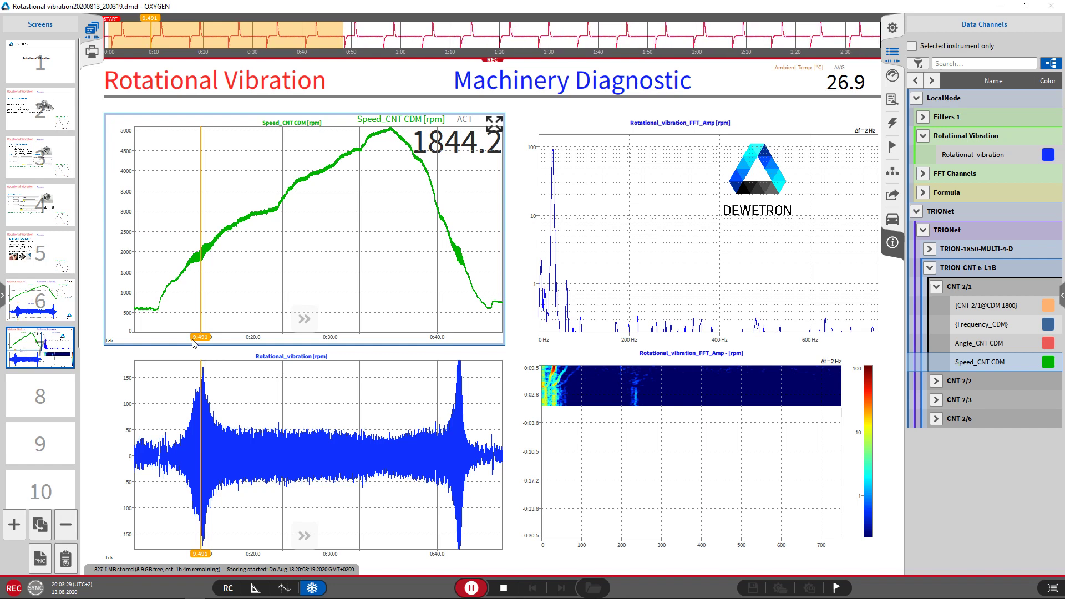
pyautogui.moveTo(200, 337); pyautogui.dragTo(256, 337)
pyautogui.moveTo(332, 332); pyautogui.dragTo(498, 337)
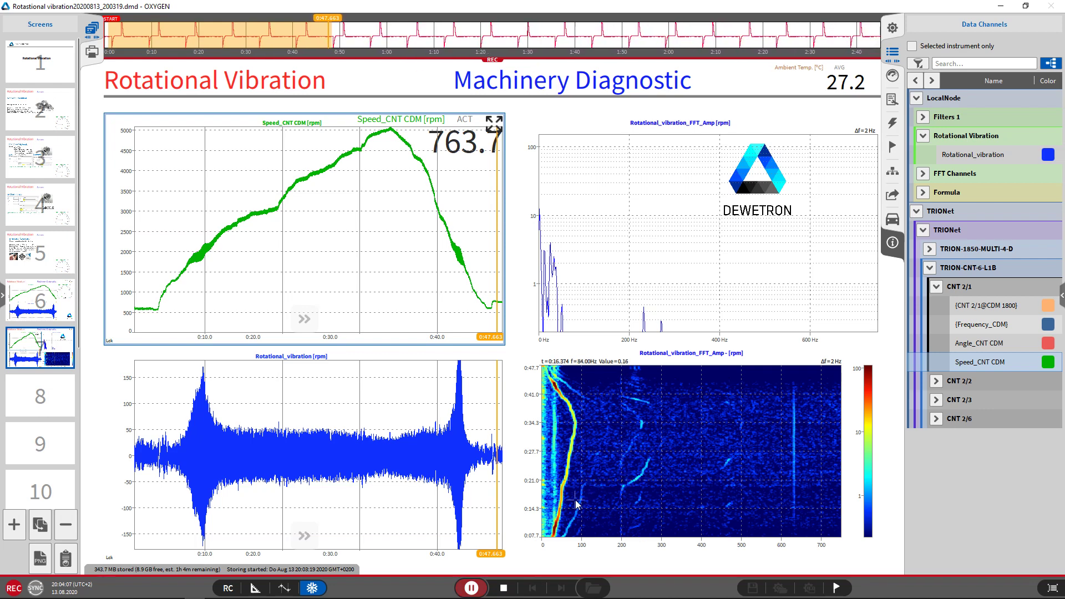
pyautogui.moveTo(491, 337); pyautogui.dragTo(481, 336)
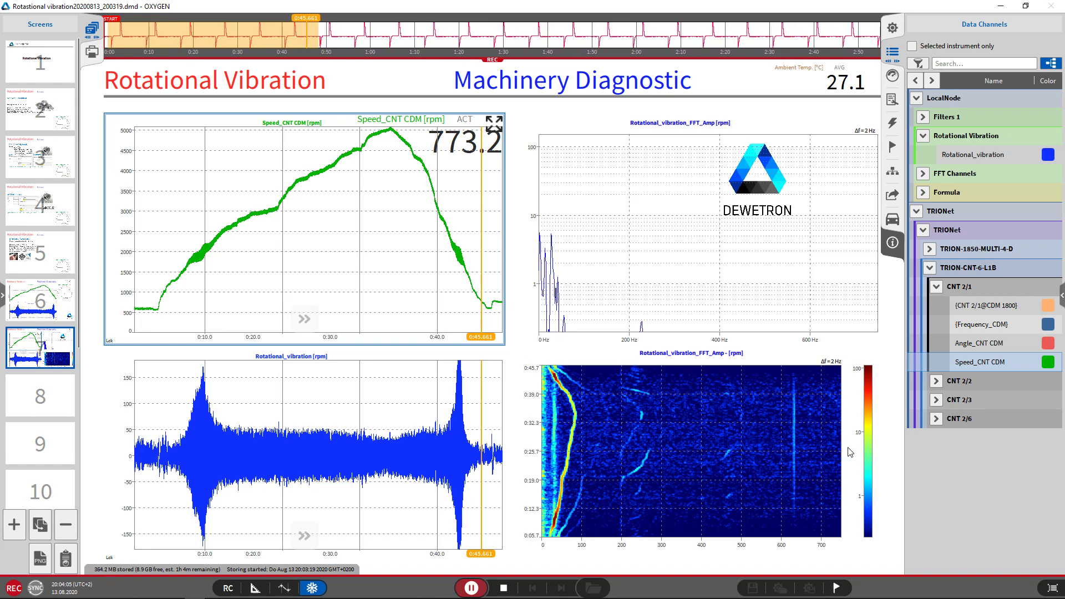
# - Zoom the spectrogram to 0–200 Hz, reset it, then place the cursor at 0:38.227 (4147.2 rpm)
pyautogui.click(869, 452)
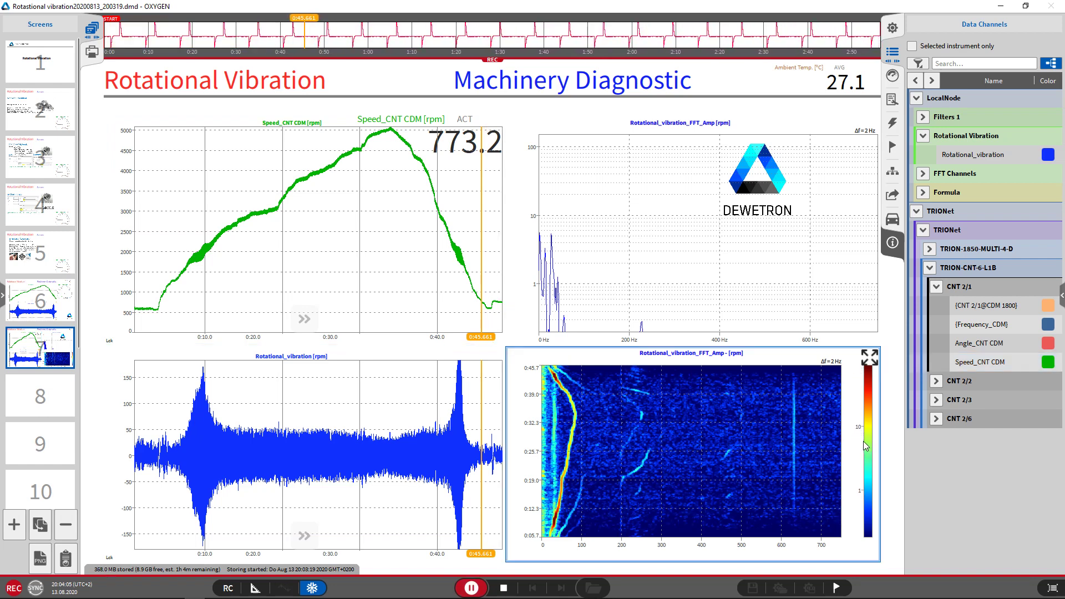
pyautogui.moveTo(621, 441); pyautogui.dragTo(542, 448)
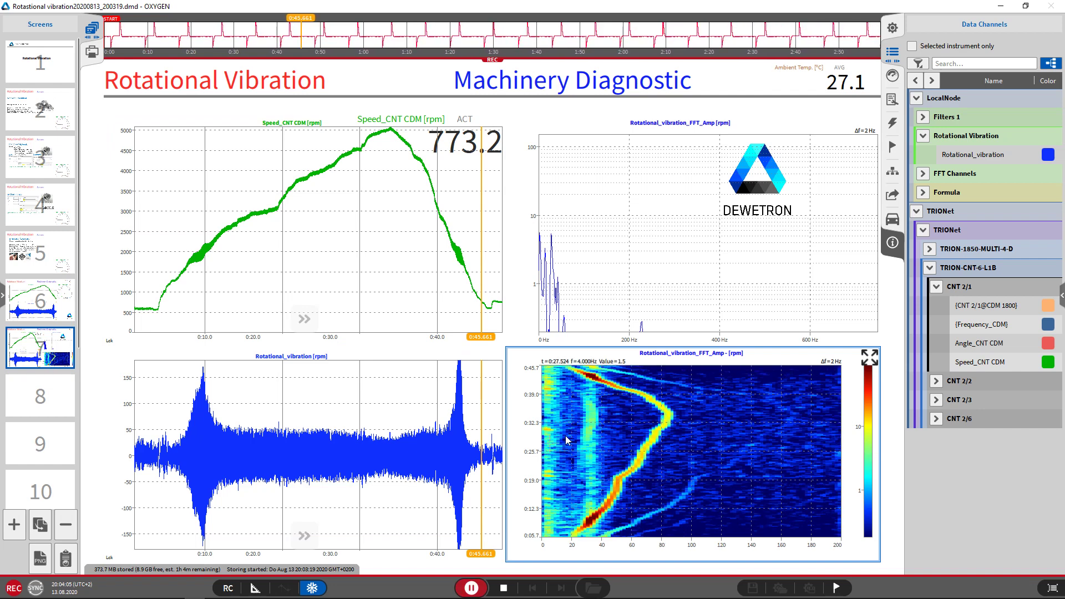
pyautogui.doubleClick(665, 476)
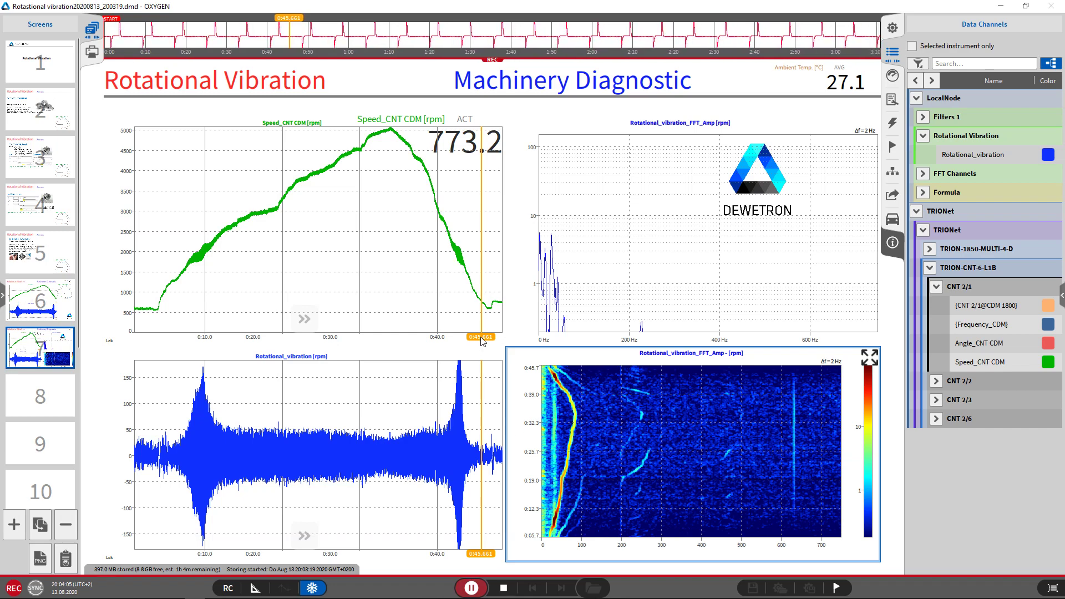
pyautogui.moveTo(481, 338); pyautogui.dragTo(427, 350)
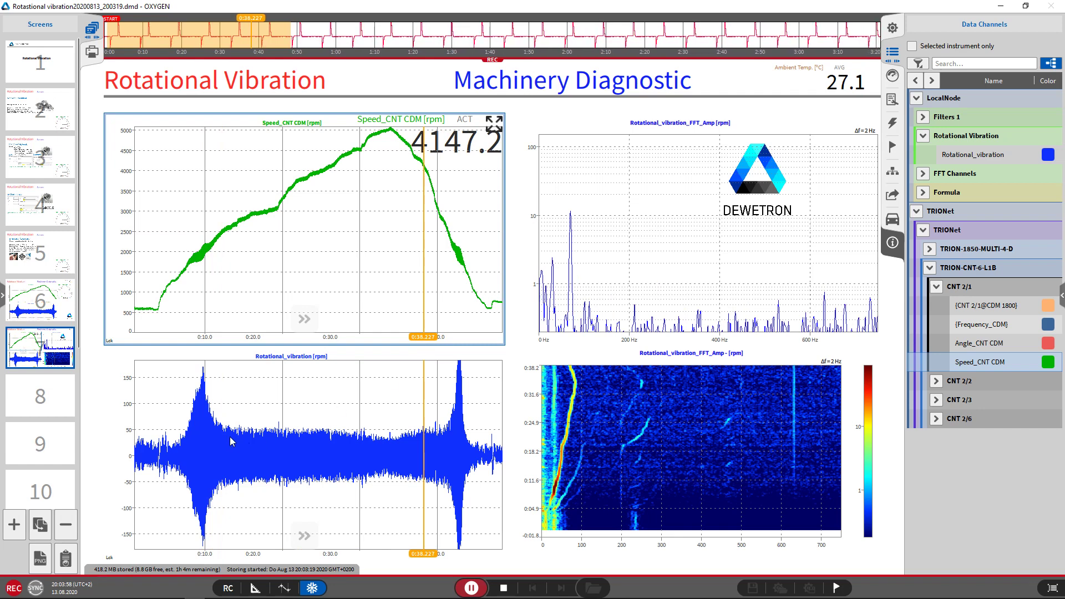
# - Zoom the vibration chart into the run-up resonance to see individual cycles, then zoom back out
pyautogui.moveTo(212, 443); pyautogui.dragTo(177, 449)
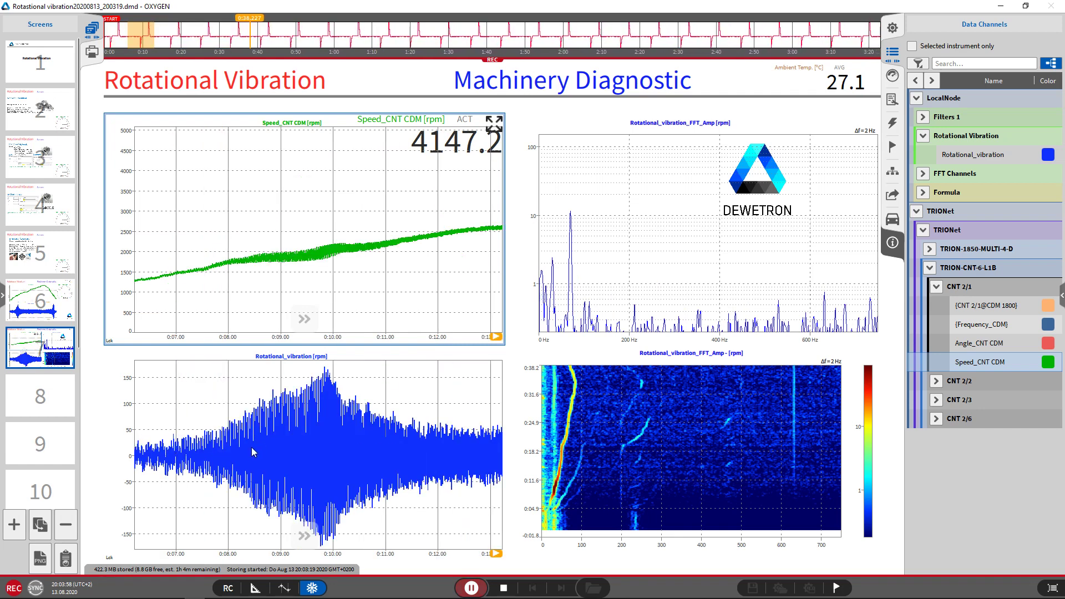
pyautogui.moveTo(360, 441); pyautogui.dragTo(371, 453)
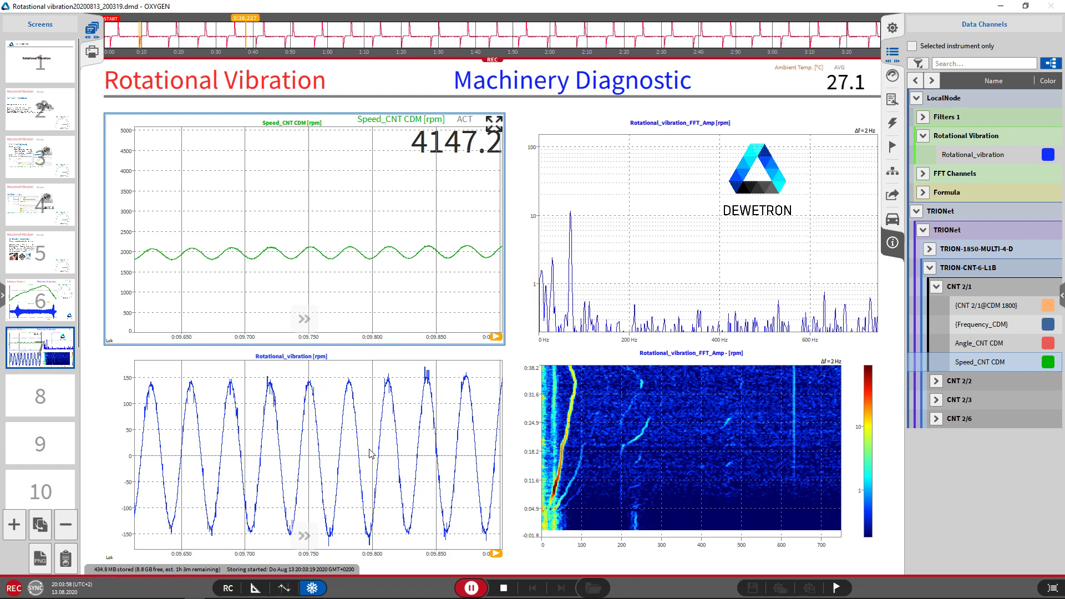
pyautogui.scroll(-2, 362, 436)
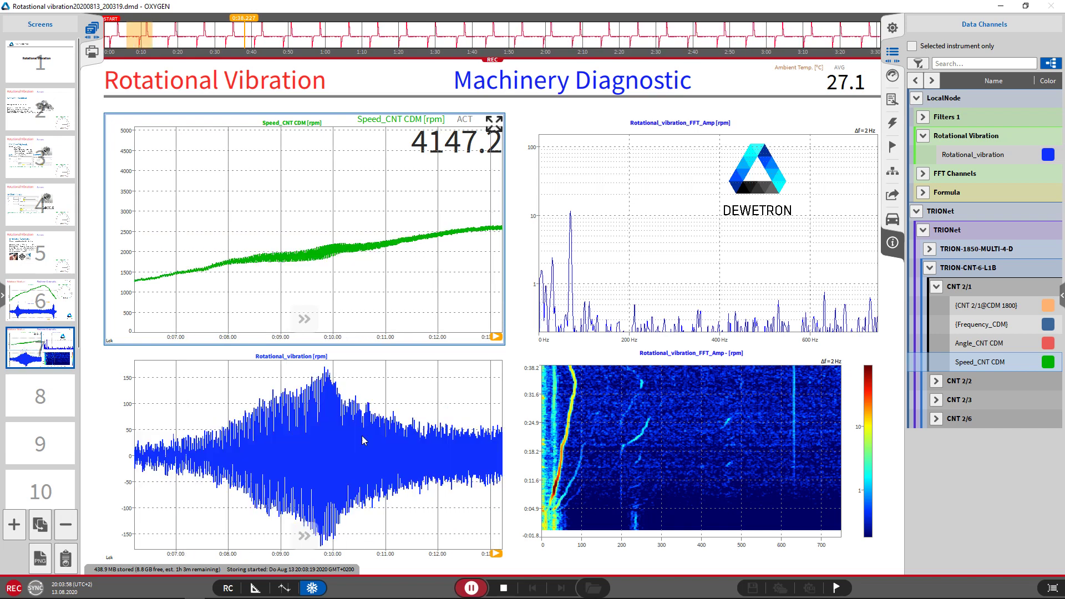
pyautogui.scroll(-2, 361, 435)
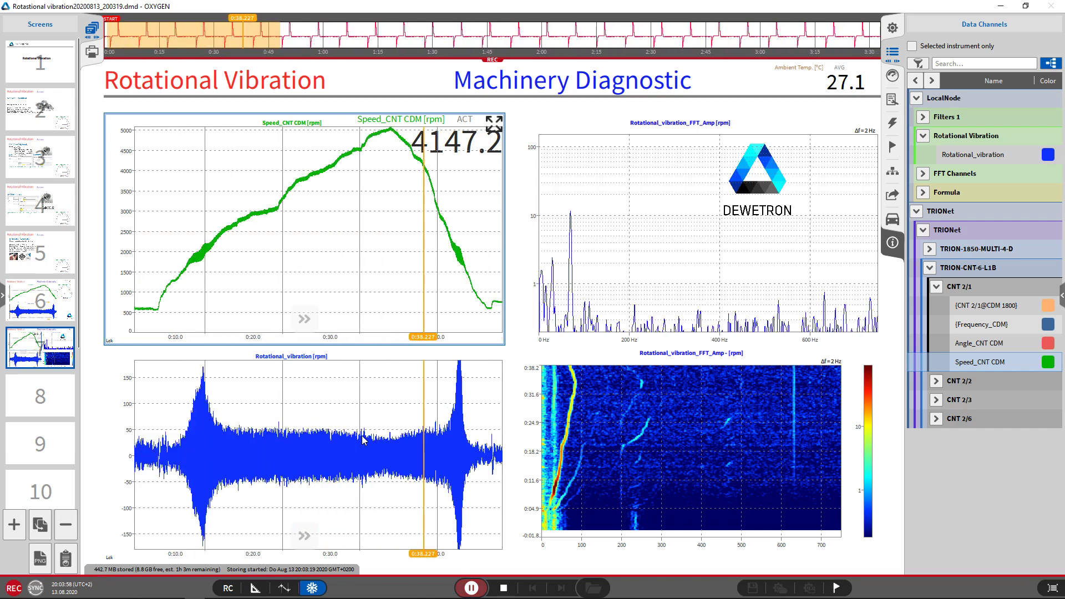
# - Move the time cursor across the coast-down resonance to about 0:44.2, reading 1322.8 rpm
pyautogui.moveTo(431, 337); pyautogui.dragTo(464, 325)
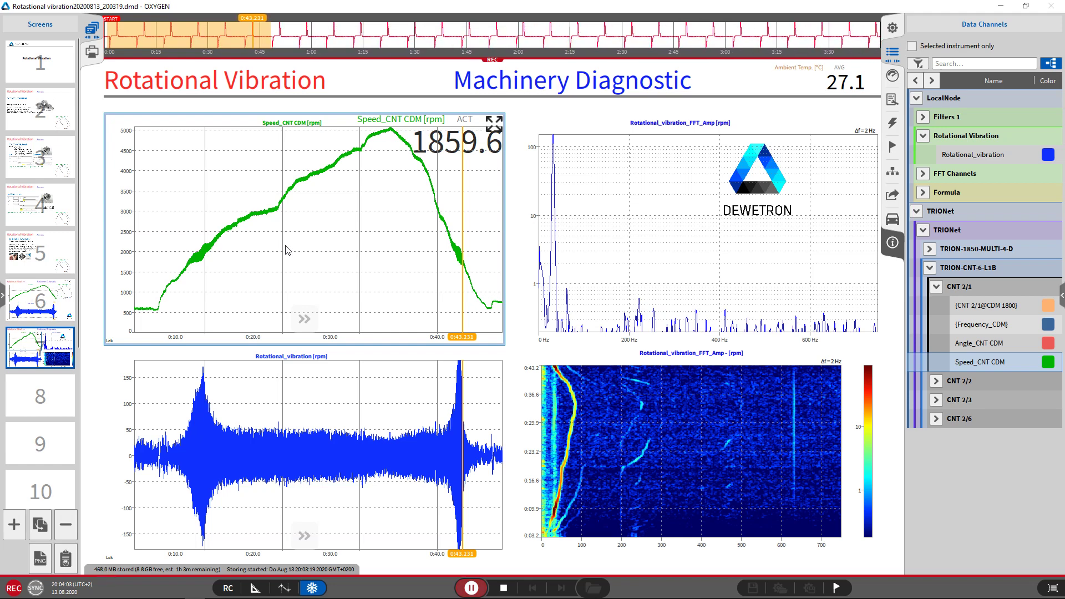
pyautogui.moveTo(462, 338); pyautogui.dragTo(462, 343)
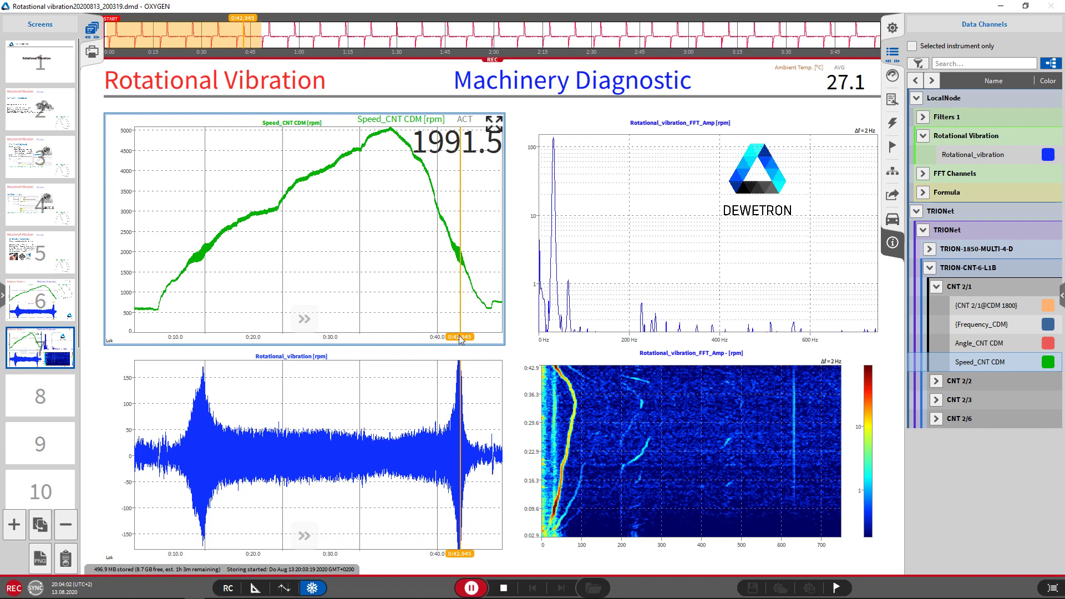
pyautogui.moveTo(461, 337)
pyautogui.mouseDown()
pyautogui.moveTo(201, 329)
pyautogui.moveTo(470, 326)
pyautogui.mouseUp()
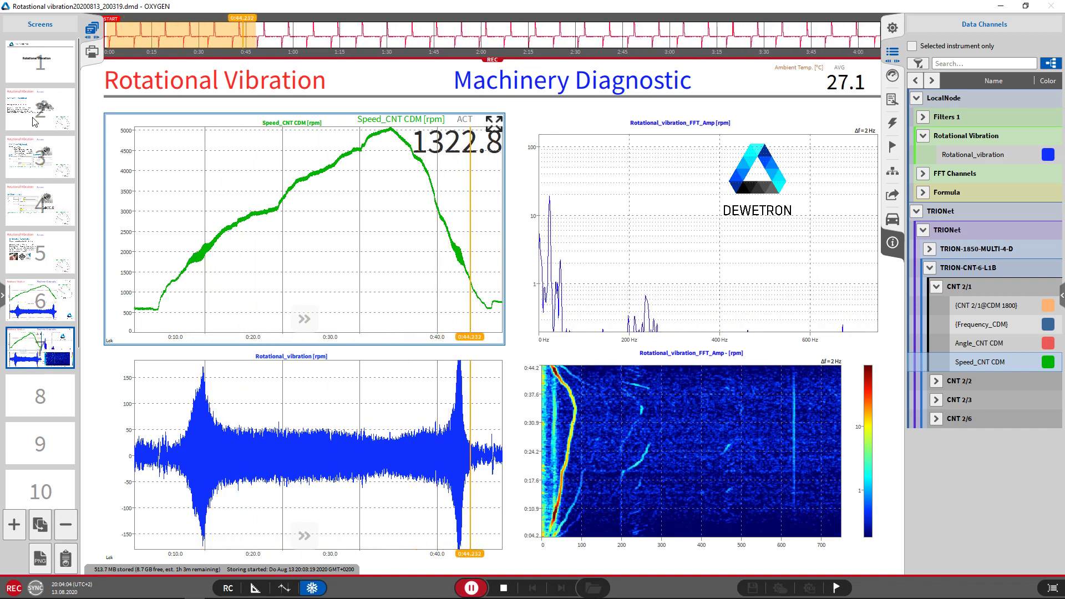
# - Go back to screen 1, the DEWETRON 'Rotational Vibration' title page
pyautogui.click(40, 67)
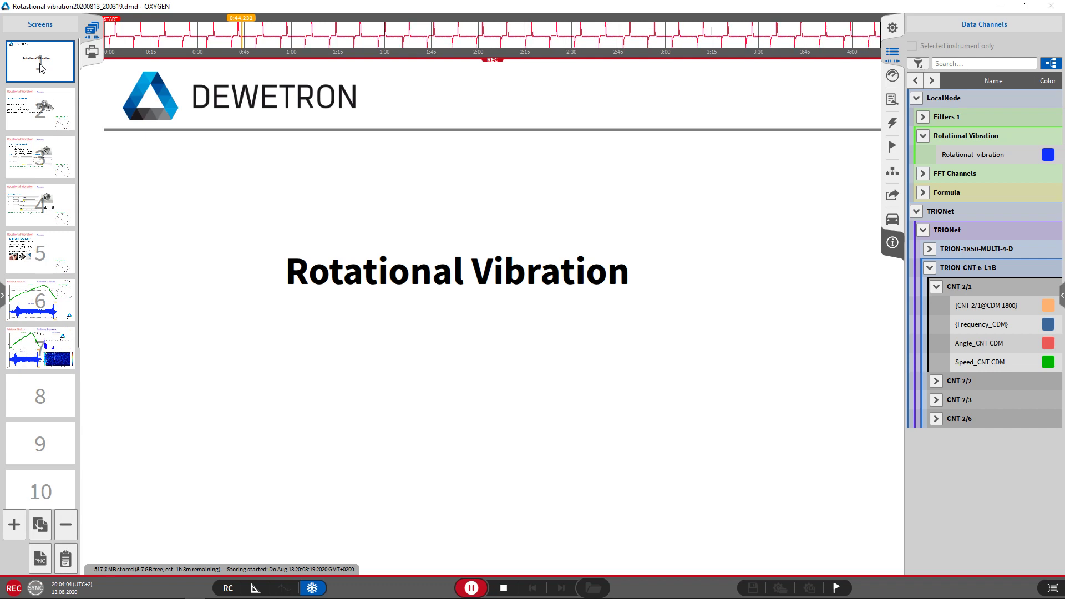